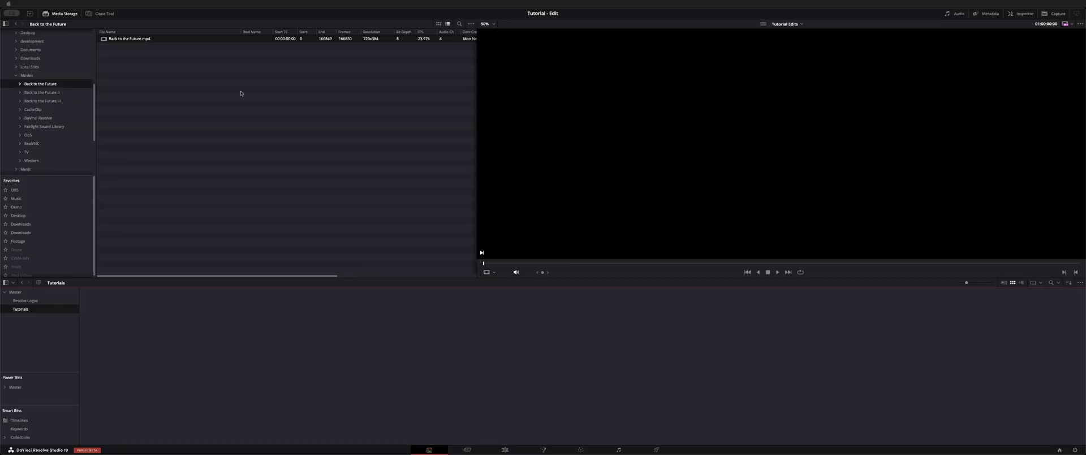
Preview Back to the Future.mp4 from Media Storage in the source viewer, then drag it toward the media pool
left_click(179, 73)
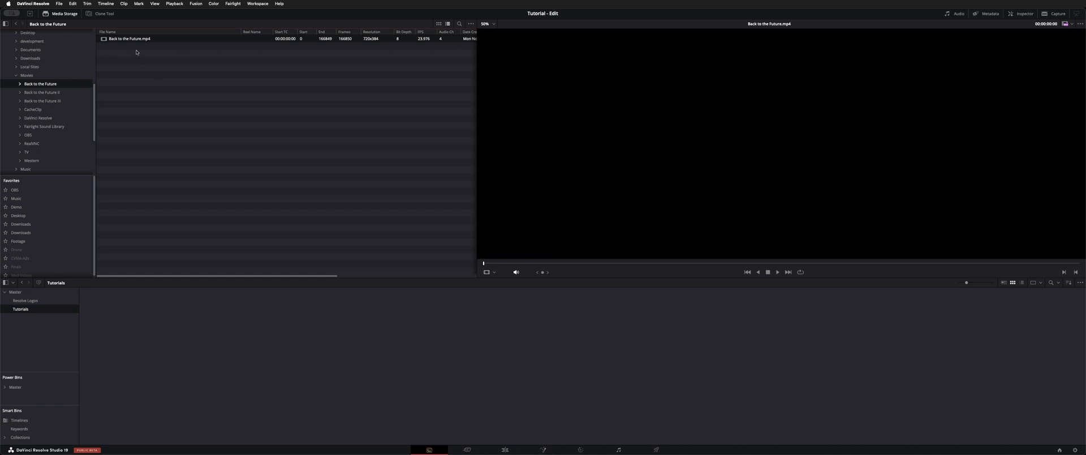
left_click(165, 86)
left_click_drag(149, 39, 183, 327)
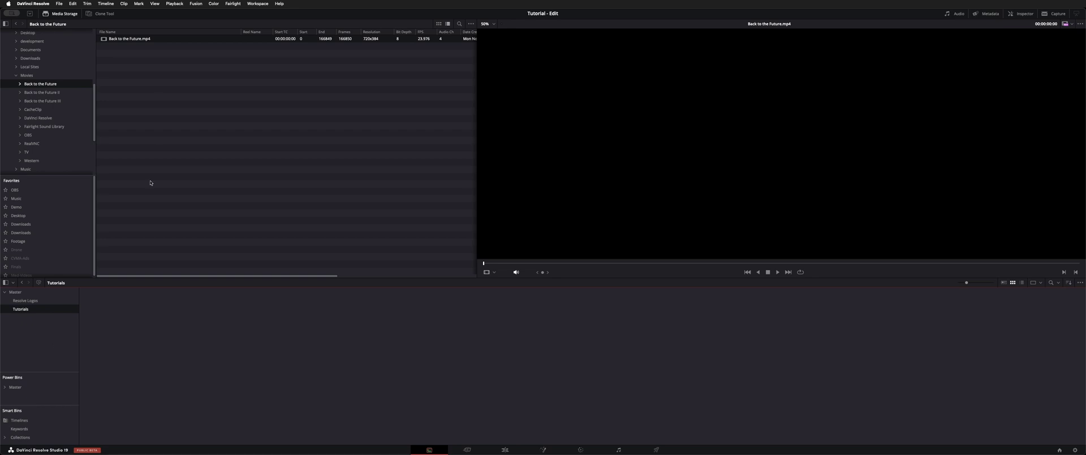
Open Scene Cut Detection for Back to the Future.mp4 and move its window higher
right_click(134, 39)
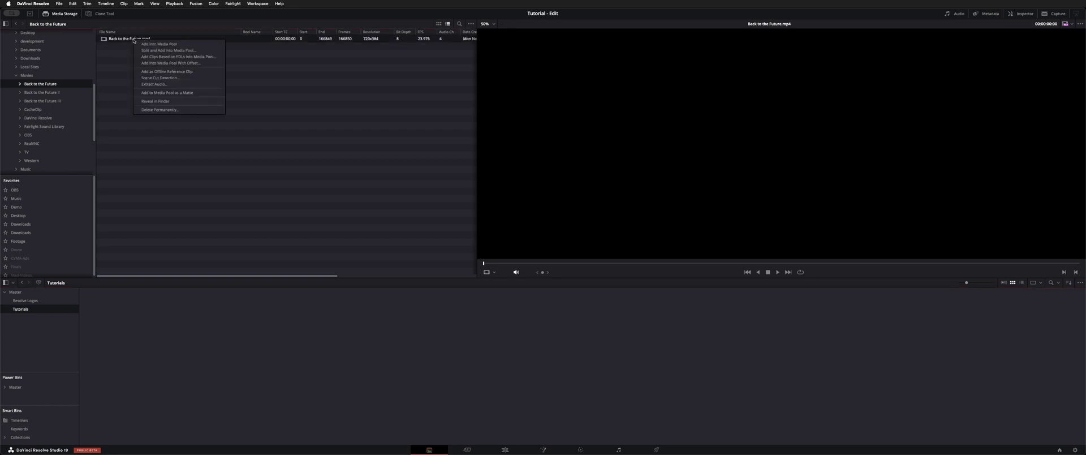
left_click(165, 78)
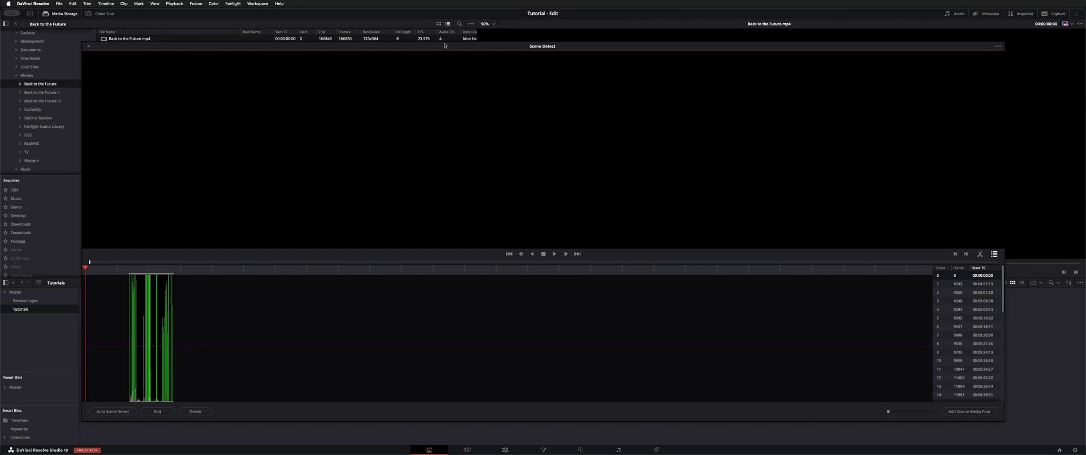
left_click_drag(443, 44, 441, 11)
Preview a detected cut, toggle the scene list off and on, and widen the cut graph
left_click(137, 236)
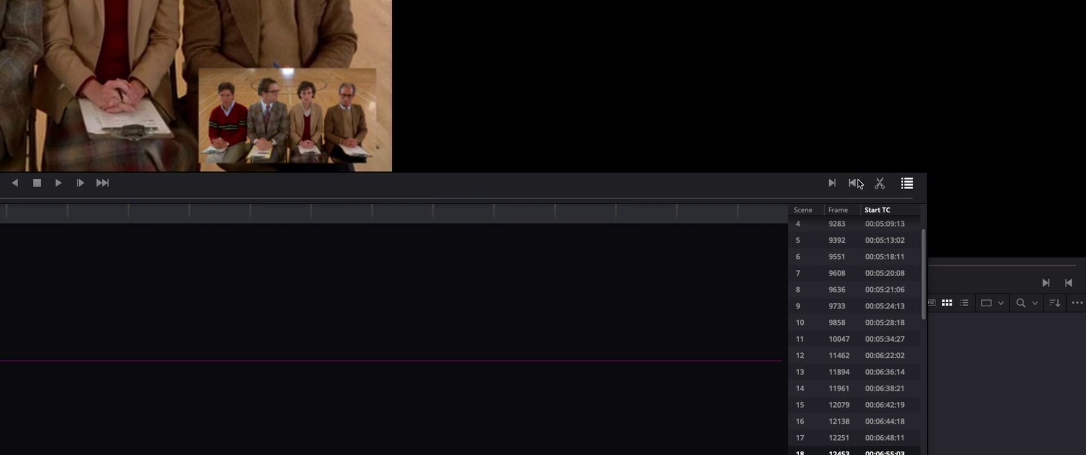
left_click(906, 184)
left_click(906, 184)
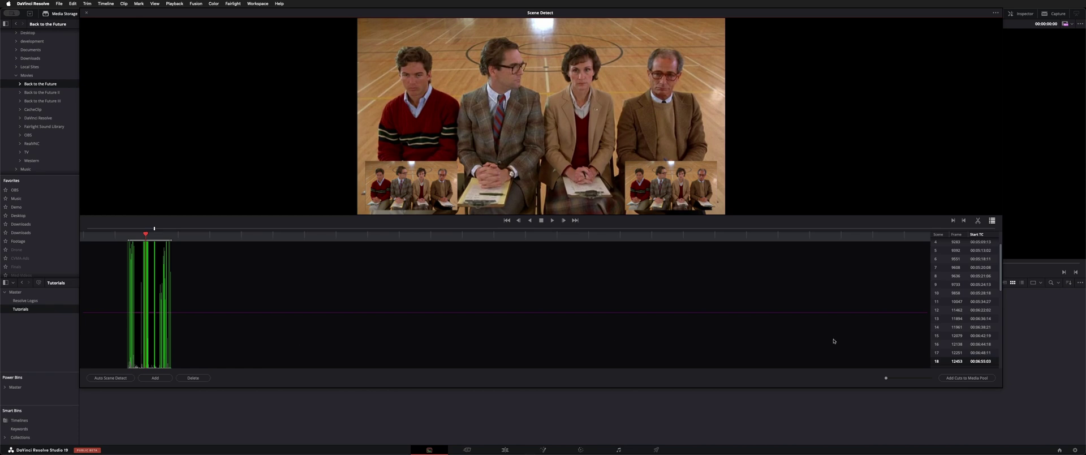
left_click(887, 379)
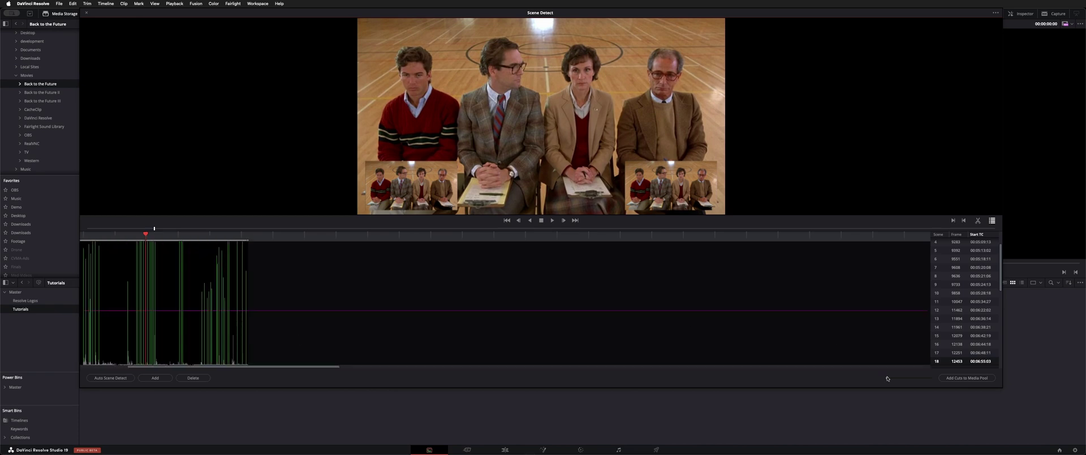
Step back and forth through the detected cuts with P and N, playing briefly from the current cut
left_click_drag(887, 378, 892, 379)
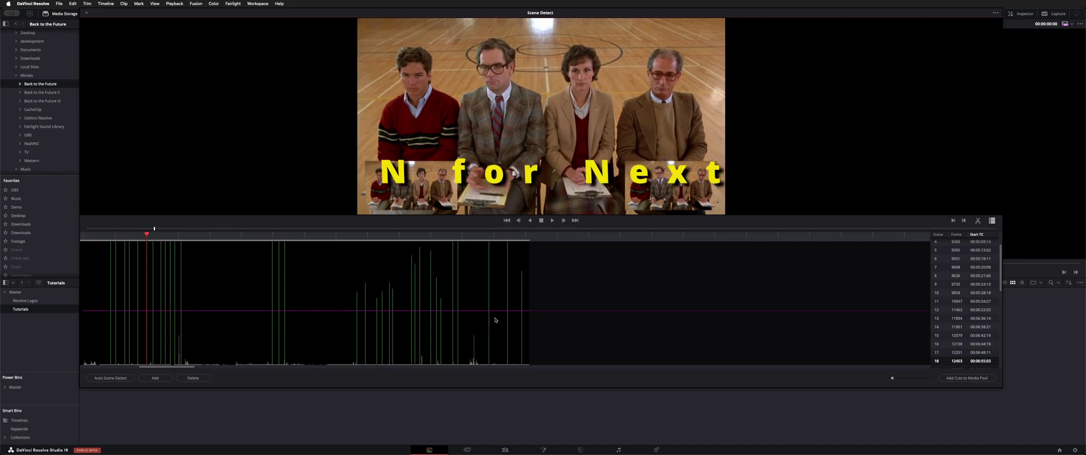
key("p")
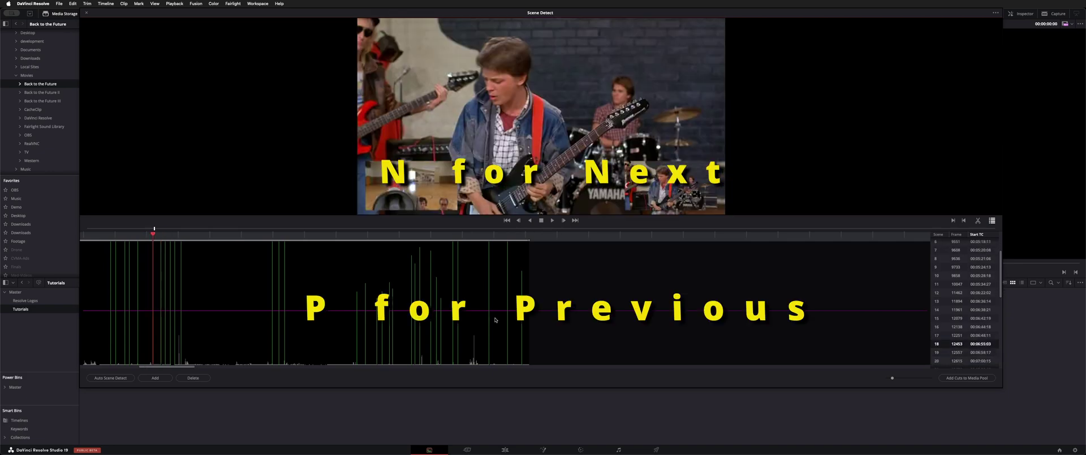
key("p")
key("n")
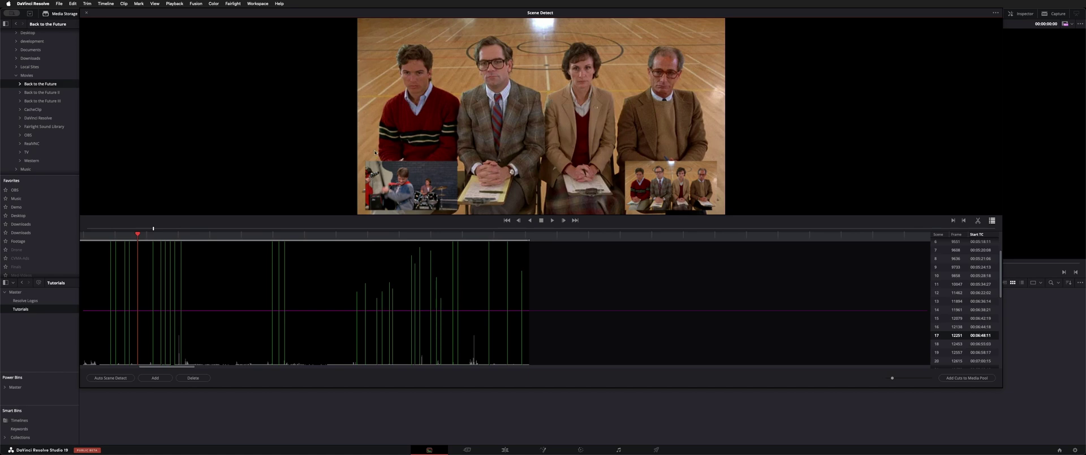
key("space")
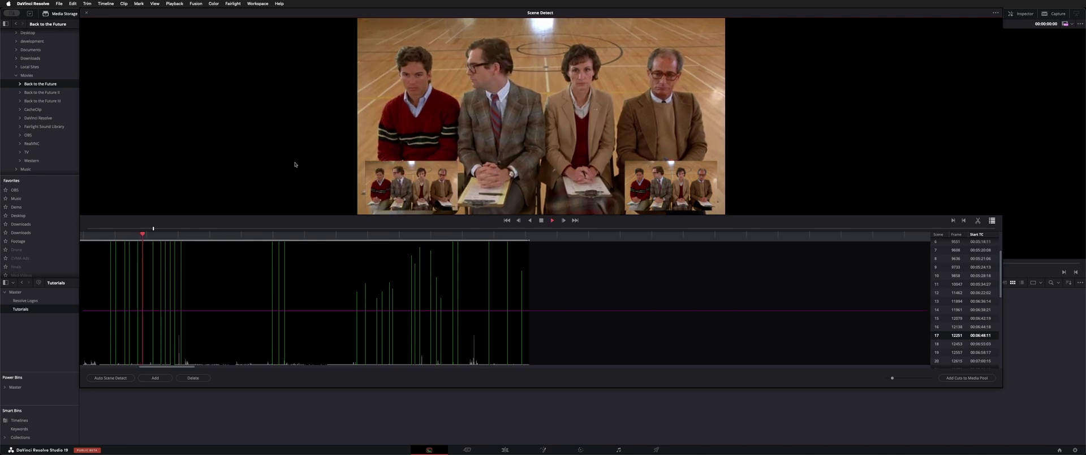
key("space")
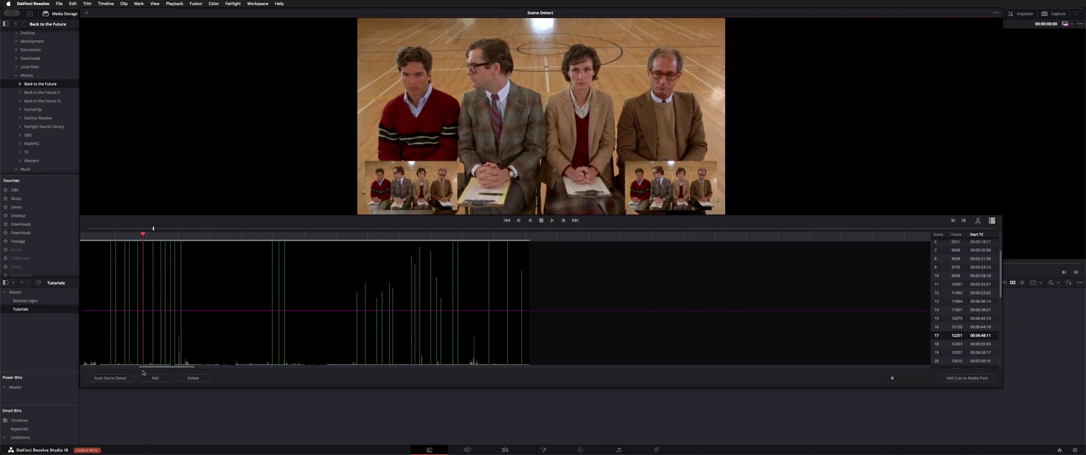
Jump to the scene 18 cut, play it, then raise the threshold so frame 12453 becomes scene 16
left_click(154, 332)
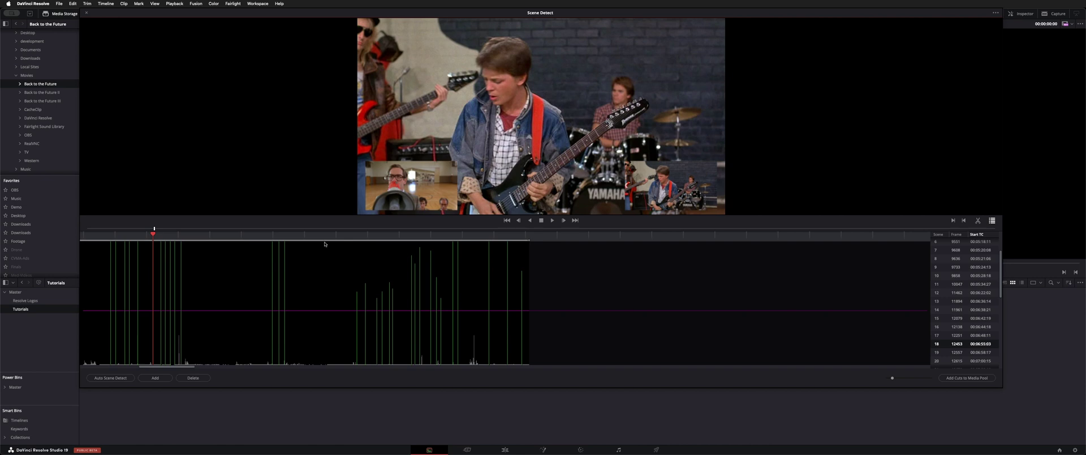
key("space")
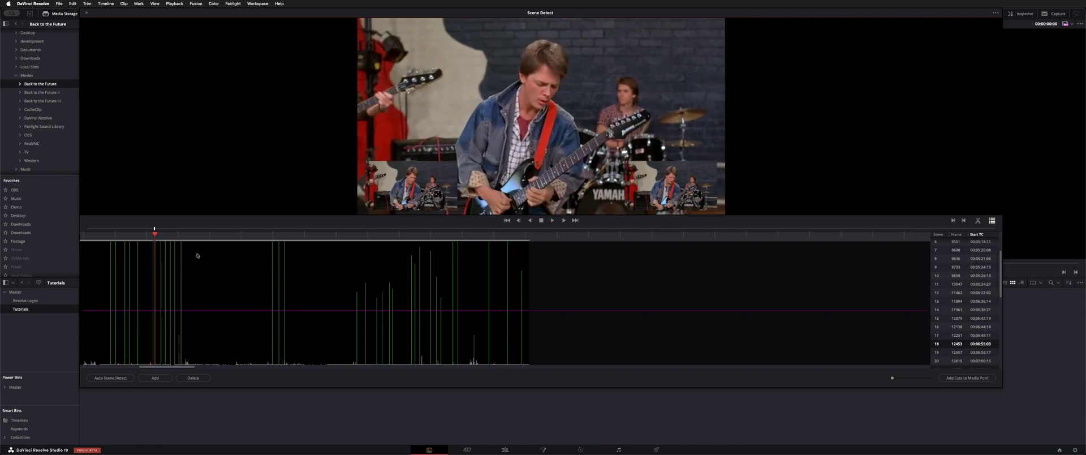
left_click_drag(229, 312, 225, 278)
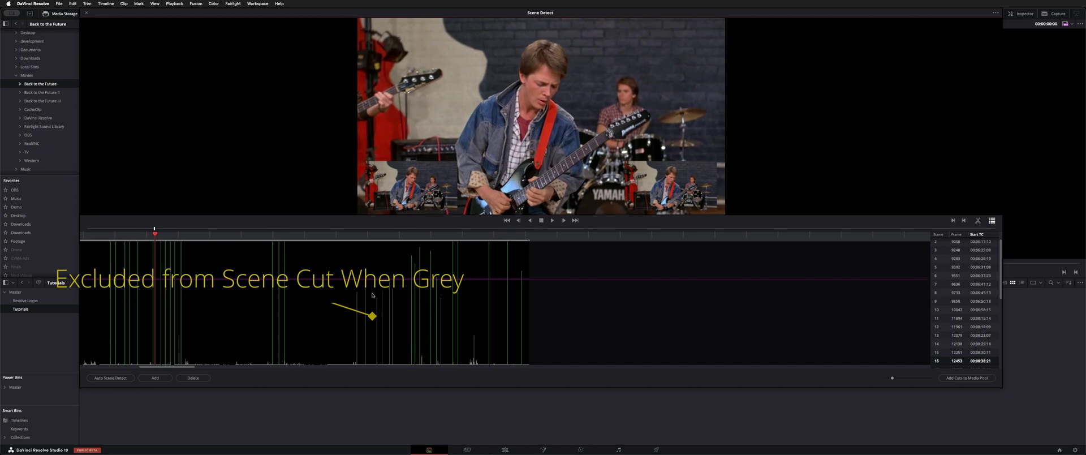
Check cuts around scene 24, lower the threshold, and verify the list grows to 36 scenes
left_click(345, 241)
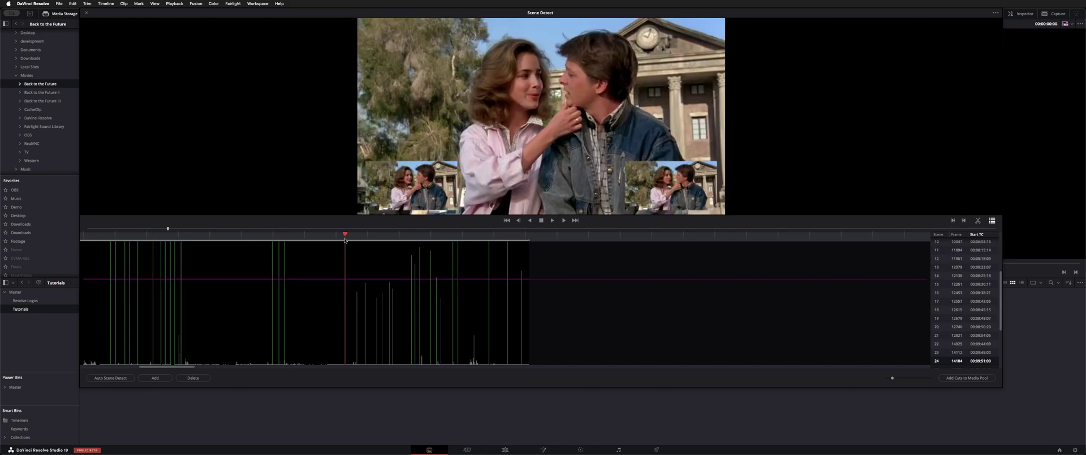
key("Down")
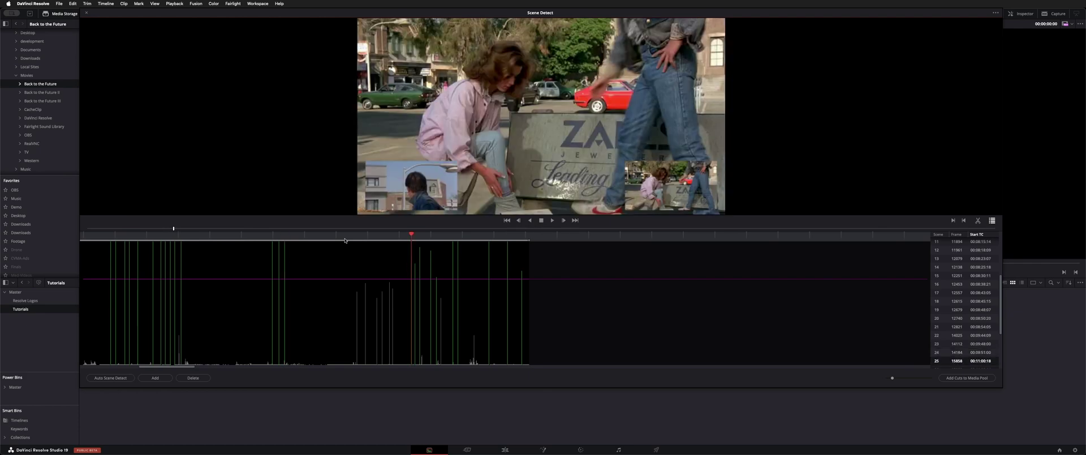
key("Up")
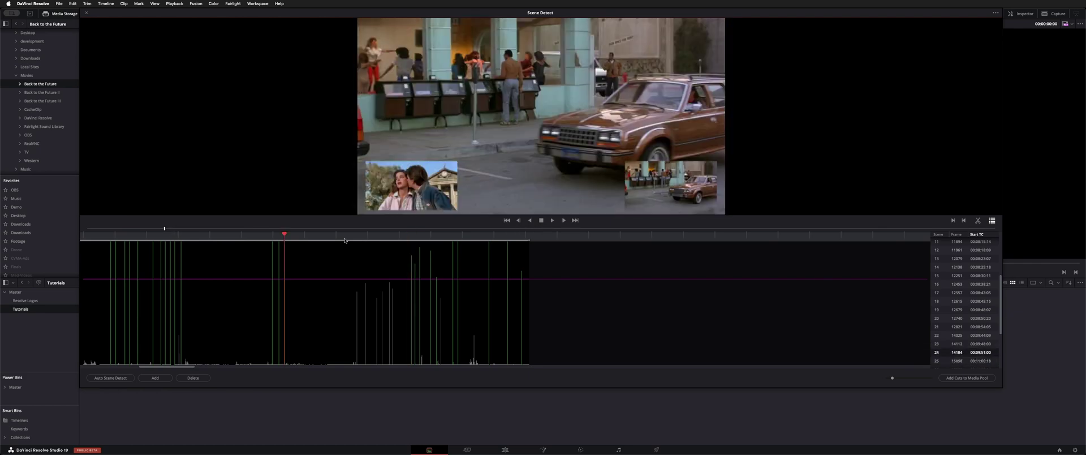
left_click_drag(353, 279, 380, 306)
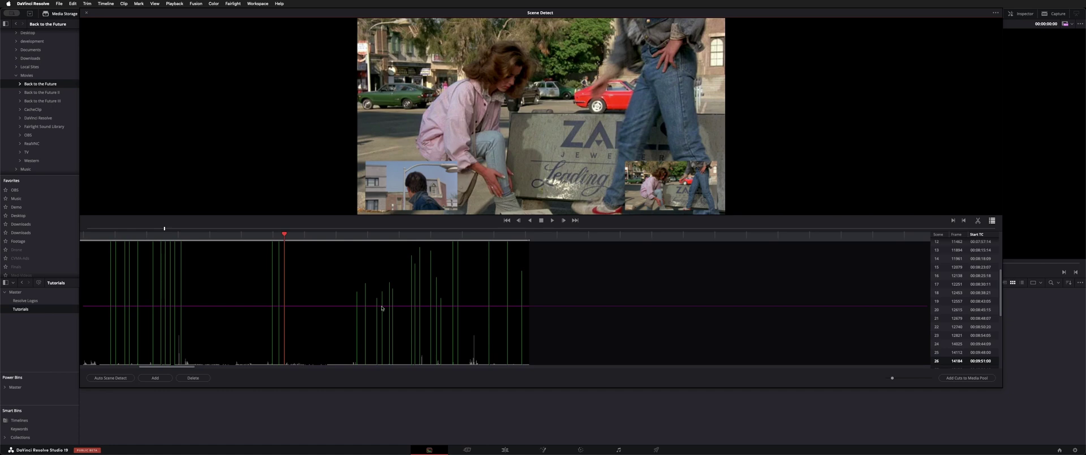
key("Down")
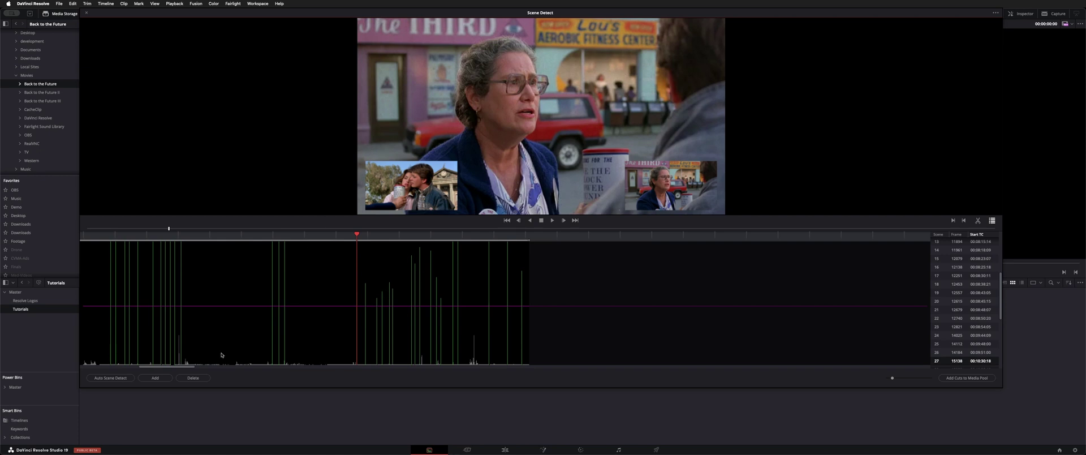
left_click(432, 328)
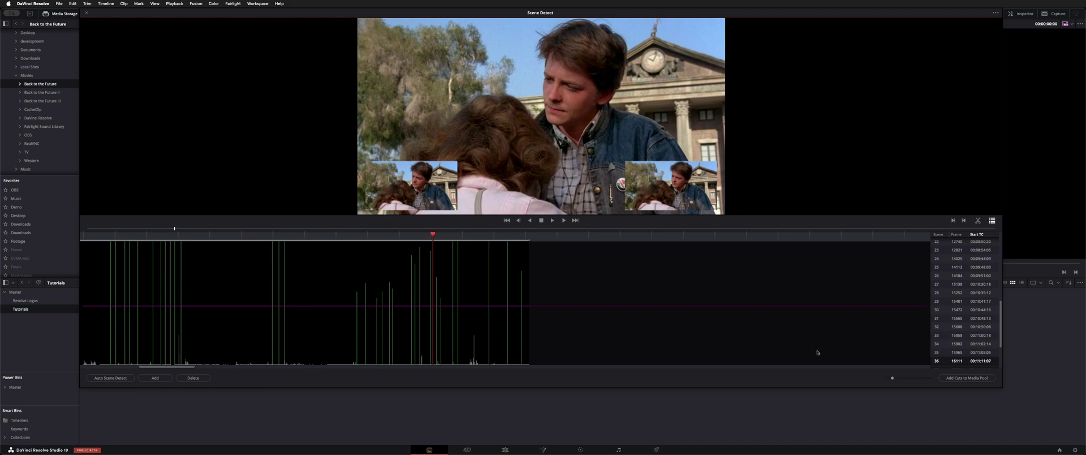
Scroll to the top of the scene list and jump through scenes 1 to 4
scroll(946, 282, "up", 7)
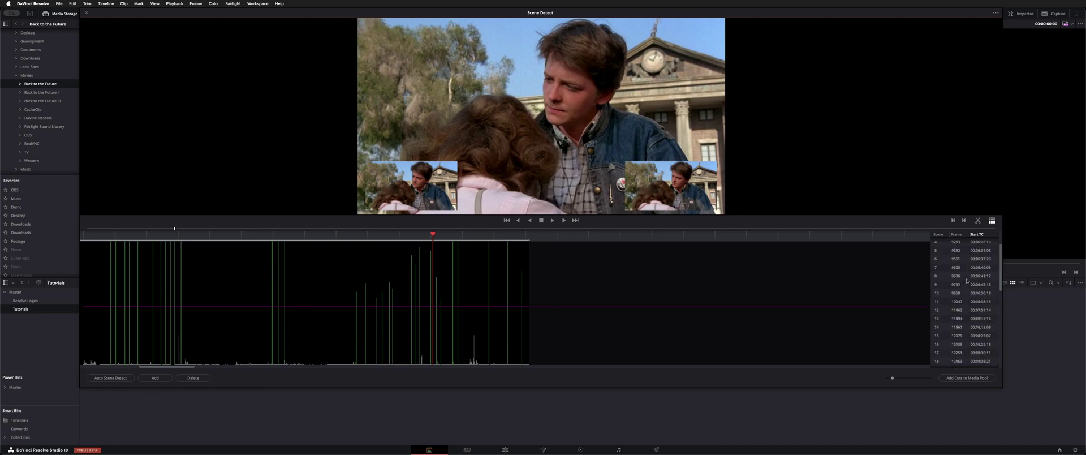
left_click(966, 251)
left_click(966, 259)
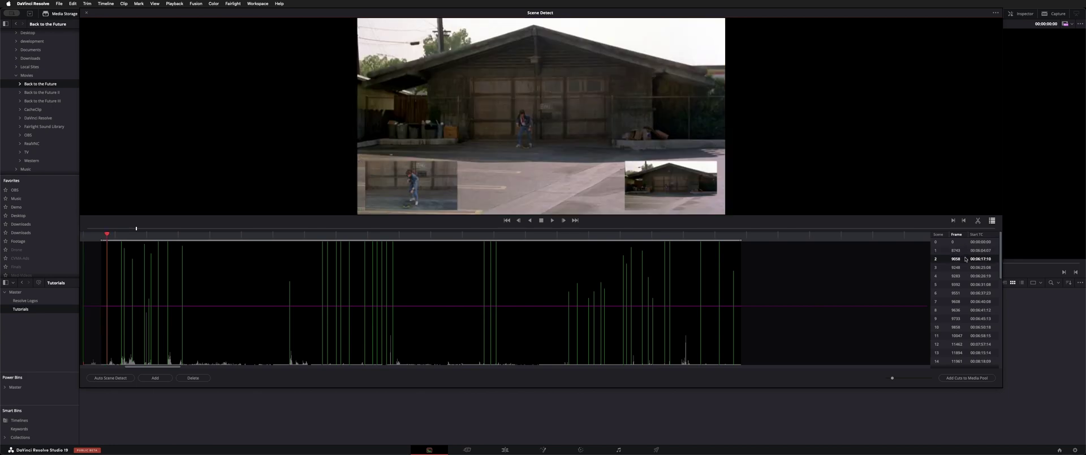
left_click(966, 267)
left_click(966, 276)
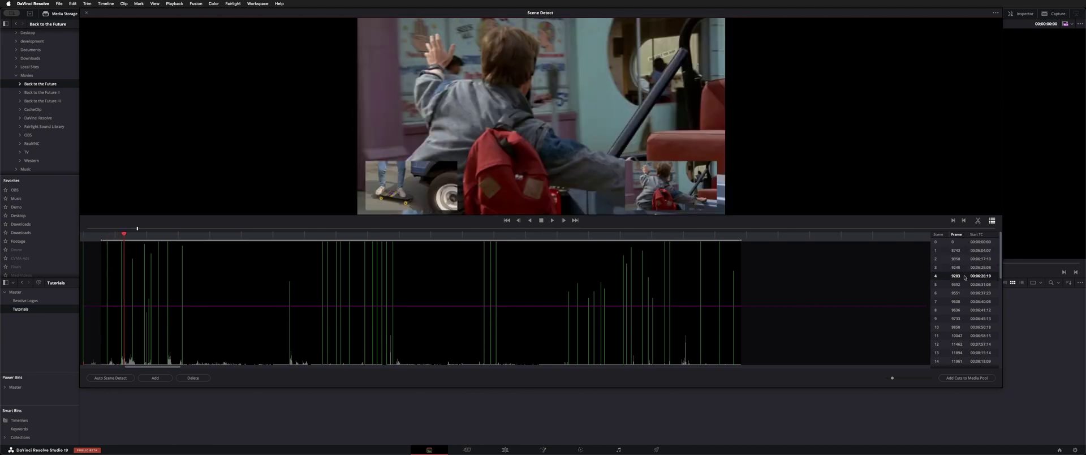
Step between scenes, jump to the scene 12 cut, and show the ••• scene detection options menu
key("Down")
key("Down")
key("Down")
key("Up")
key("Up")
key("Up")
left_click(273, 231)
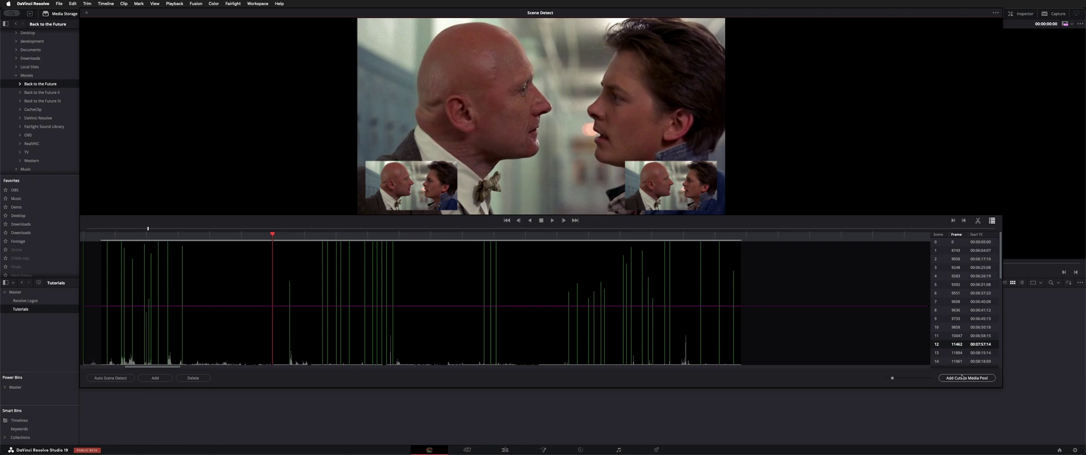
left_click(996, 12)
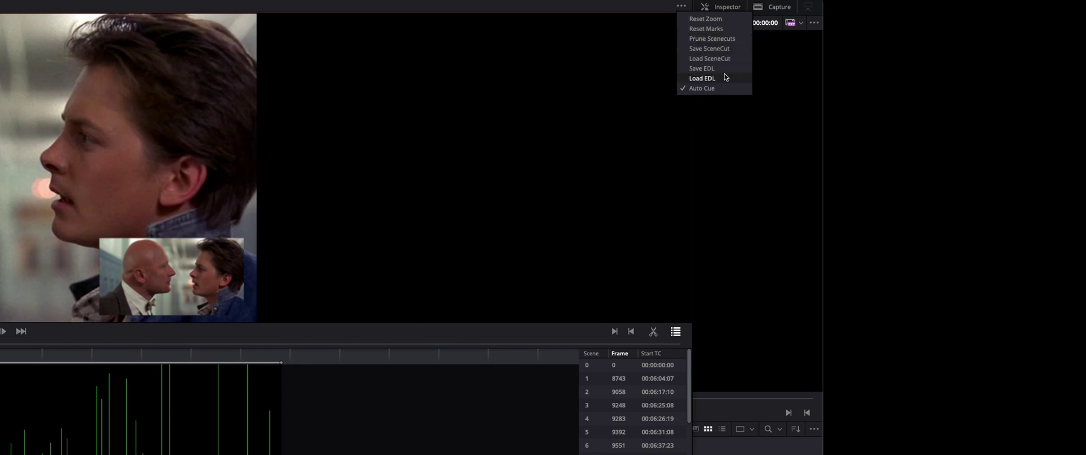
Dismiss the Scene Detect options menu and close the Scene Detect window, back to Media Storage
left_click(493, 148)
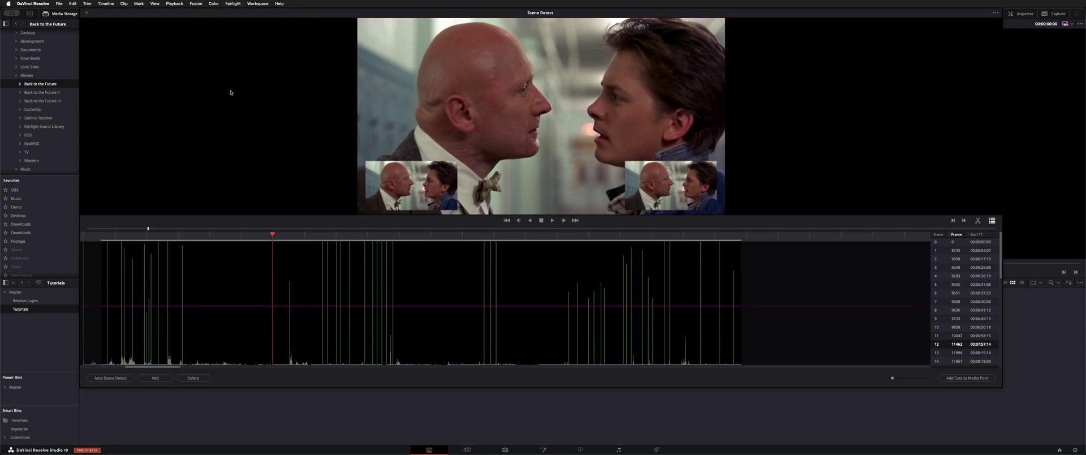
left_click(86, 14)
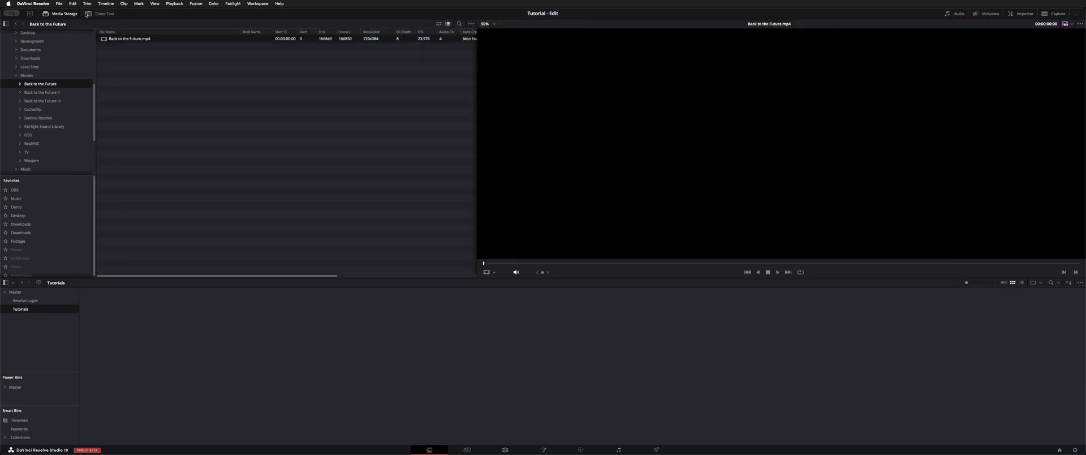
Reopen Scene Cut Detection, preview scene 5, and add all detected cuts as clips to the Tutorials bin
right_click(126, 41)
left_click(152, 80)
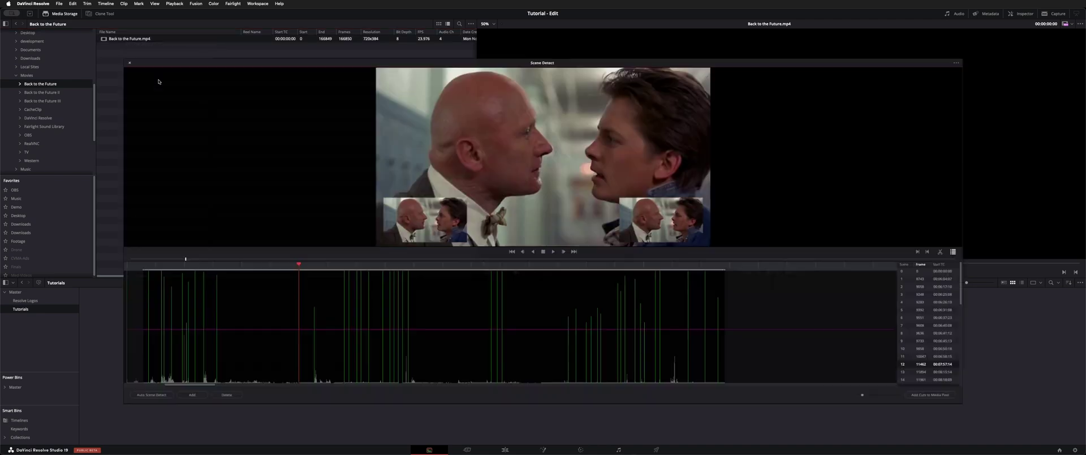
left_click(794, 275)
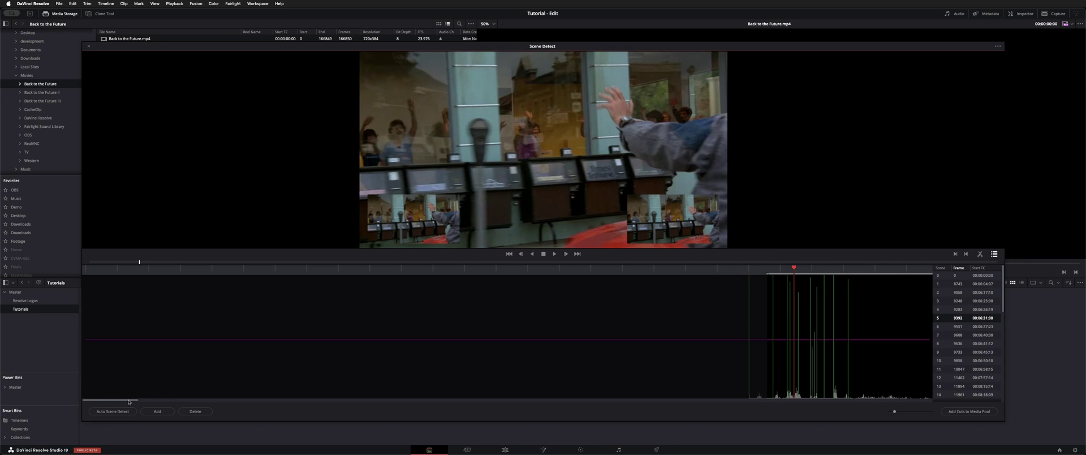
left_click_drag(129, 403, 167, 402)
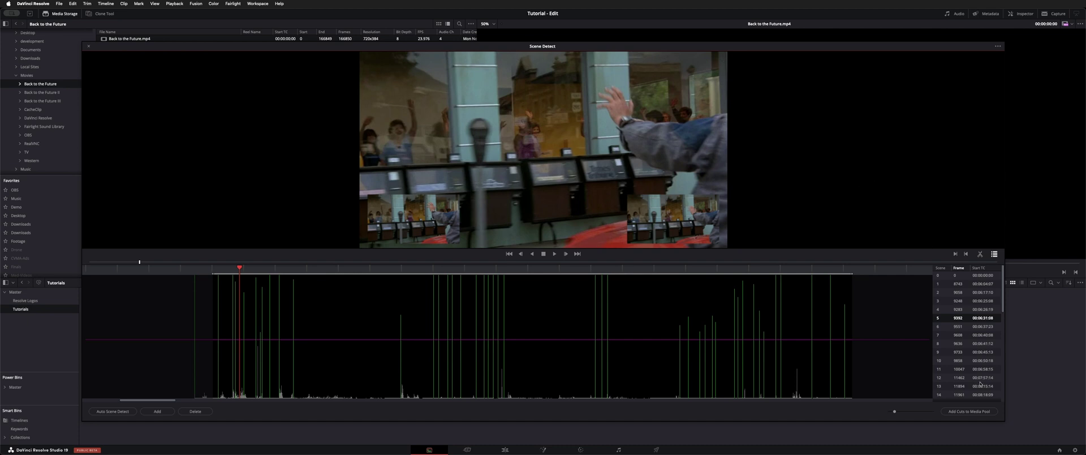
left_click(980, 411)
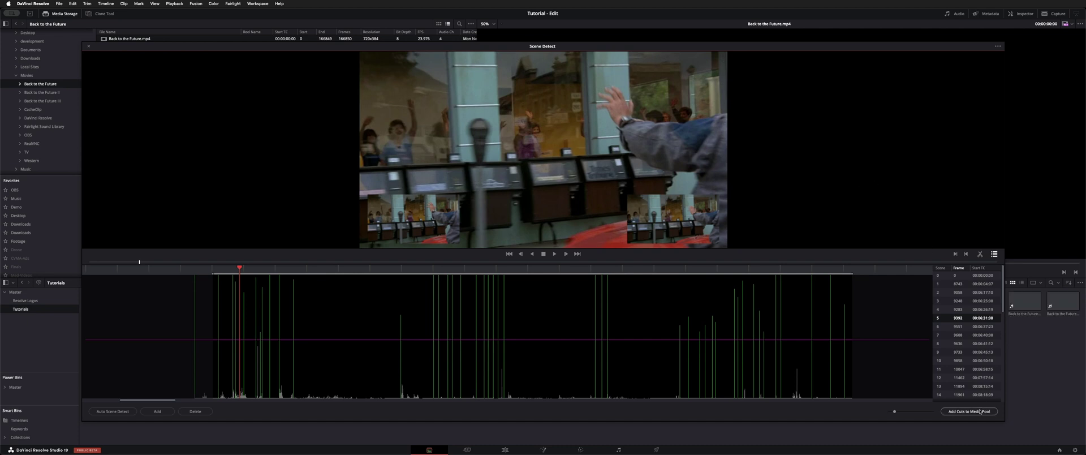
left_click(87, 47)
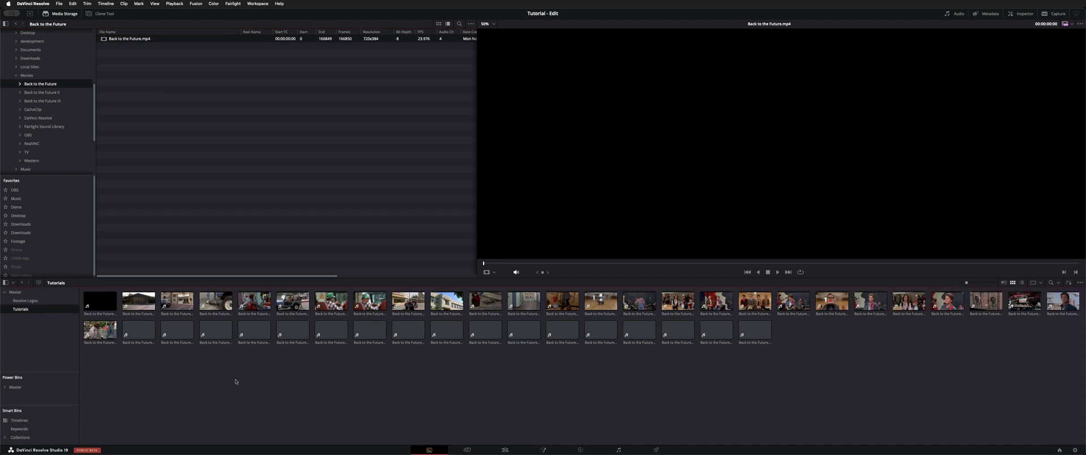
Select every scene-cut clip in the media pool and create a new timeline named 'BTTF' from them
key("ctrl+a")
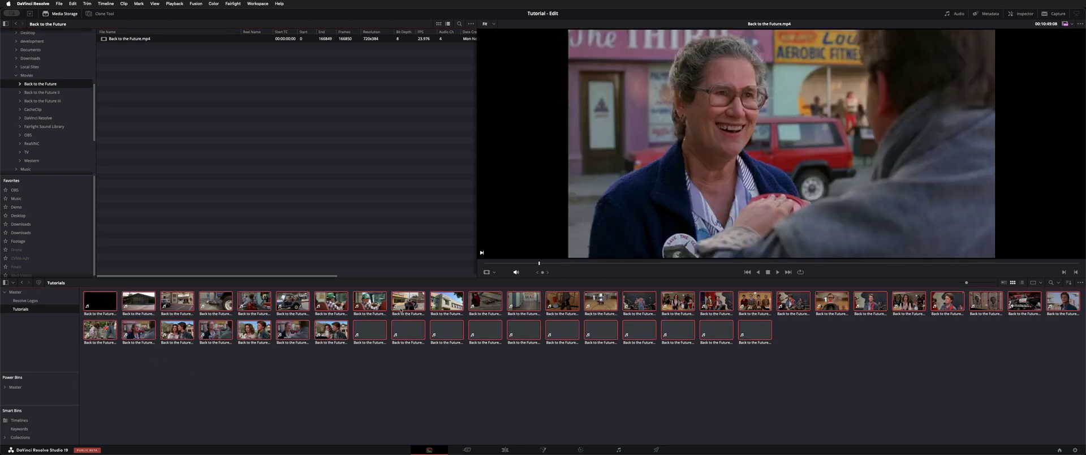
right_click(401, 309)
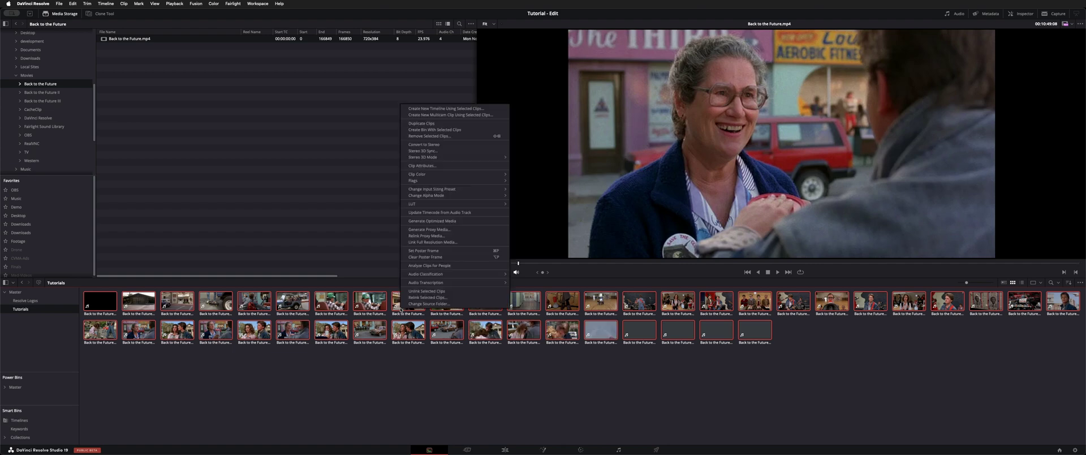
left_click(432, 108)
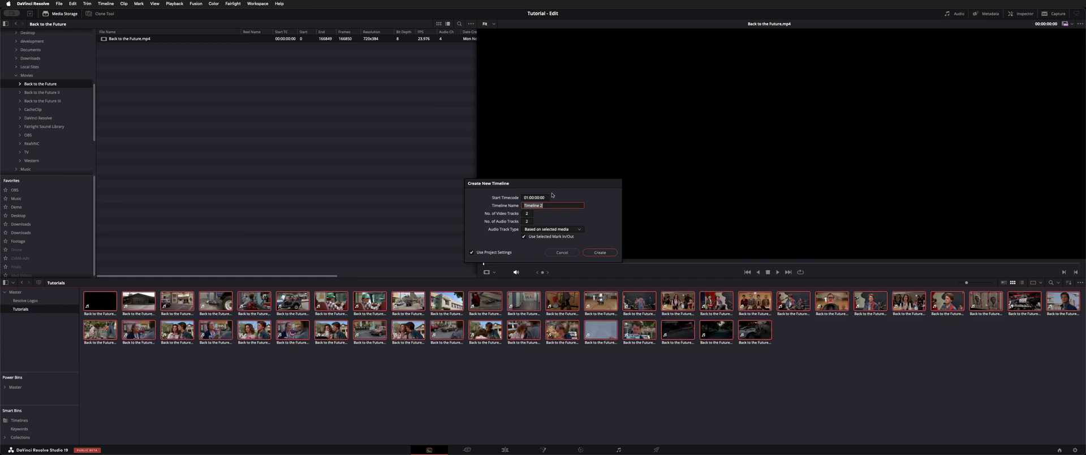
type("BTTF")
left_click(600, 252)
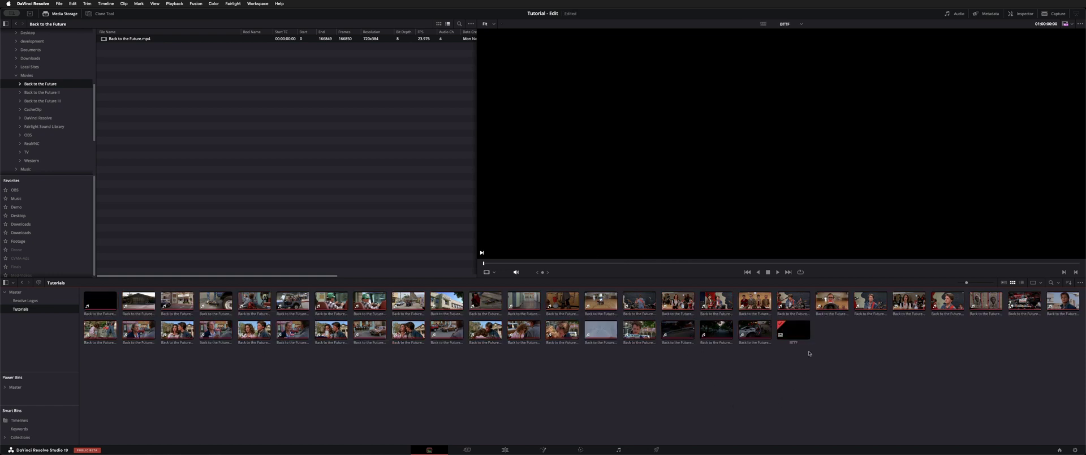
Open the BTTF timeline on the Edit page, zoom out, and jump the playhead between cut points
left_click(728, 370)
key("shift+4")
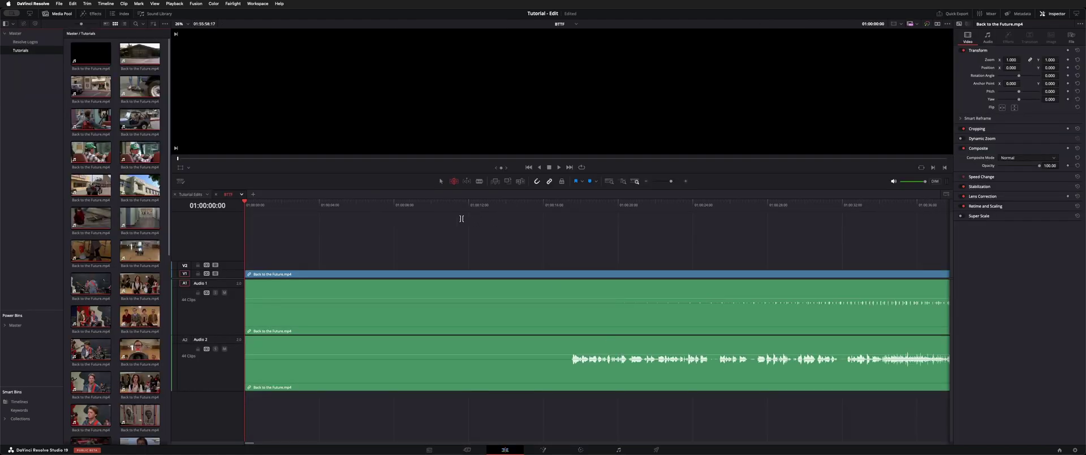
left_click(413, 210)
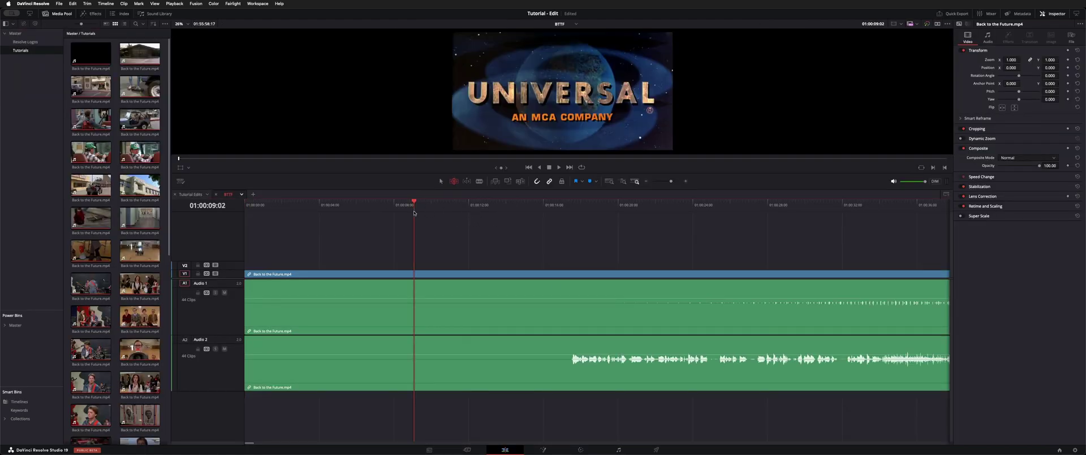
key("Down")
key("Down")
key("Down")
key("Down")
key("Down")
key("Down")
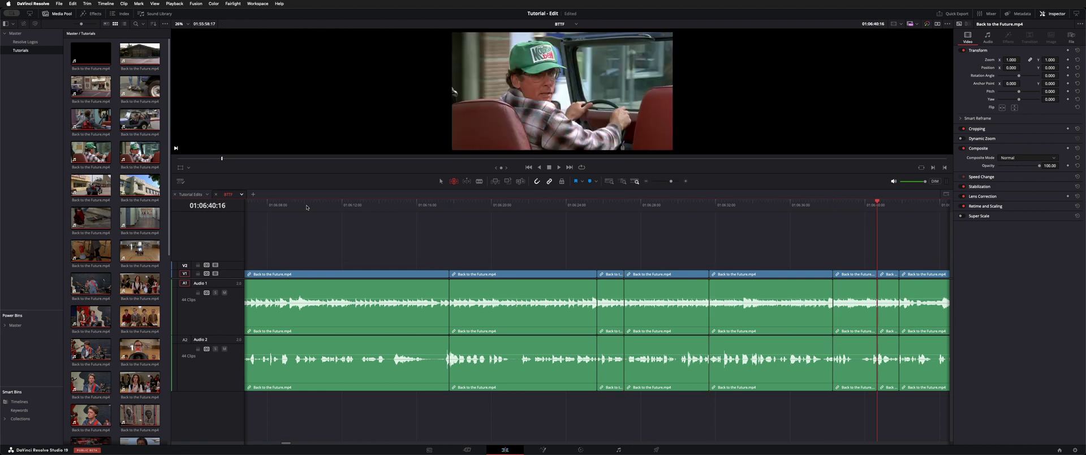
key("super+minus")
key("super+minus")
key("super+minus")
key("super+minus")
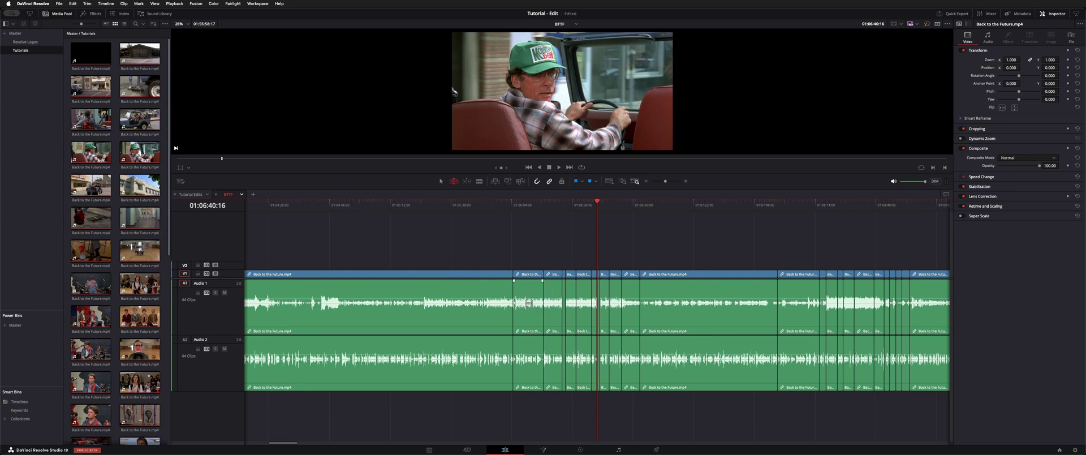
left_click(508, 204)
key("Down")
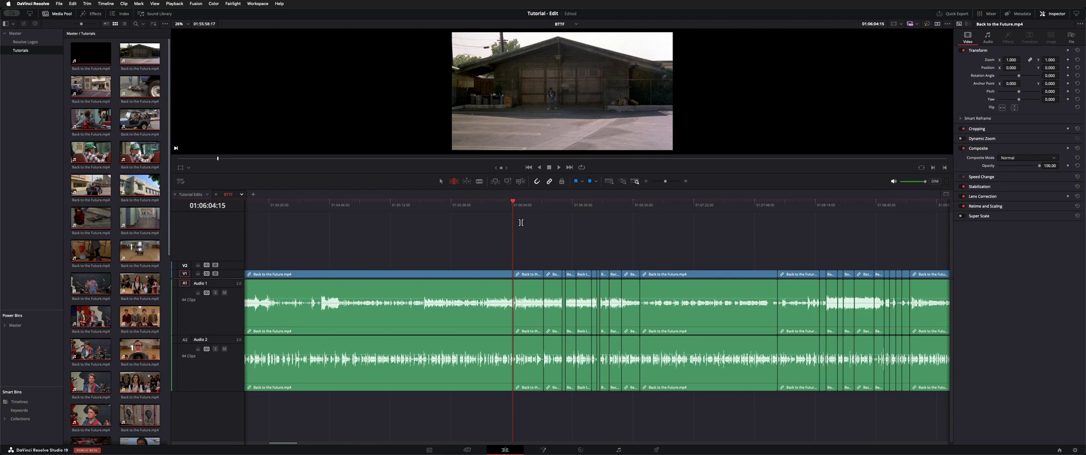
Delete the clip after the playhead, save, undo the deletion, and close the BTTF timeline
left_click(526, 271)
key("BackSpace")
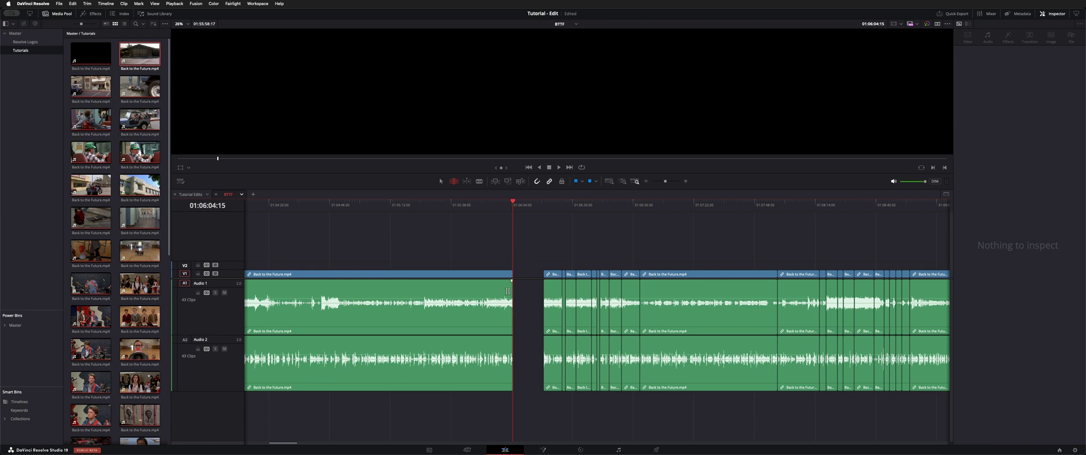
key("super+s")
left_click(512, 274)
key("super+z")
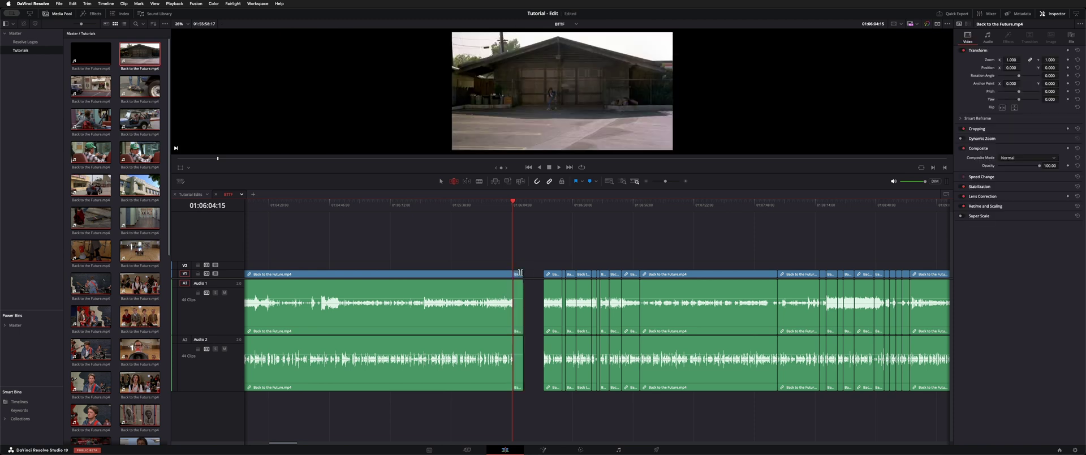
key("super+w")
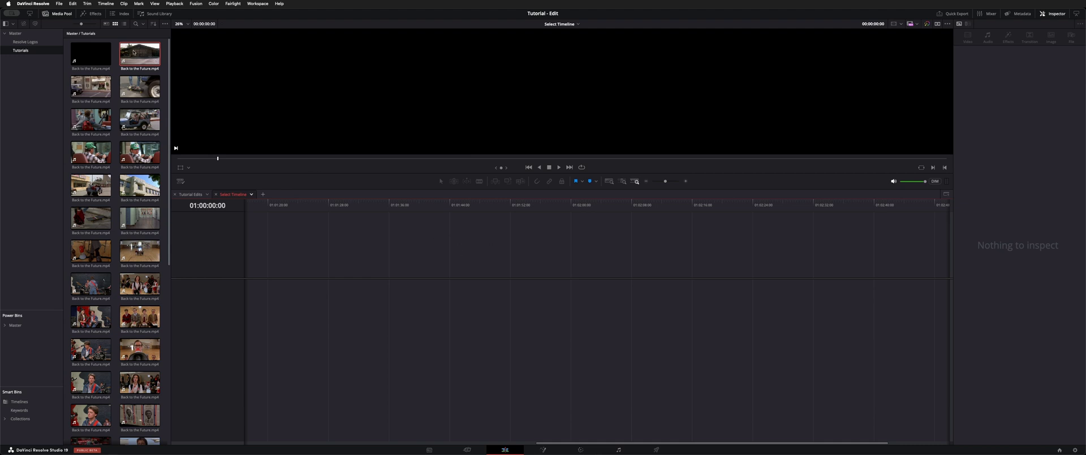
Drag the first Back to the Future clip into the empty timeline to create Timeline 2, fitted to view
left_click(95, 54)
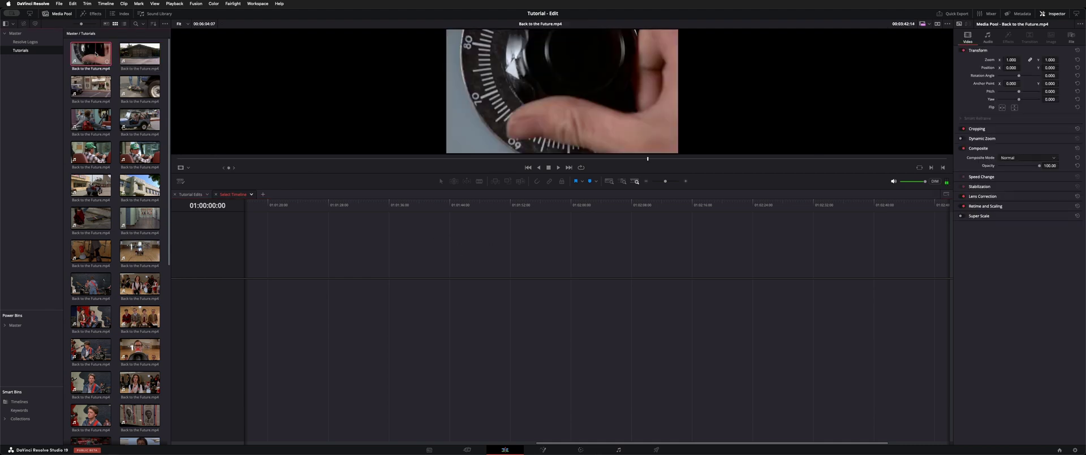
left_click_drag(96, 53, 294, 254)
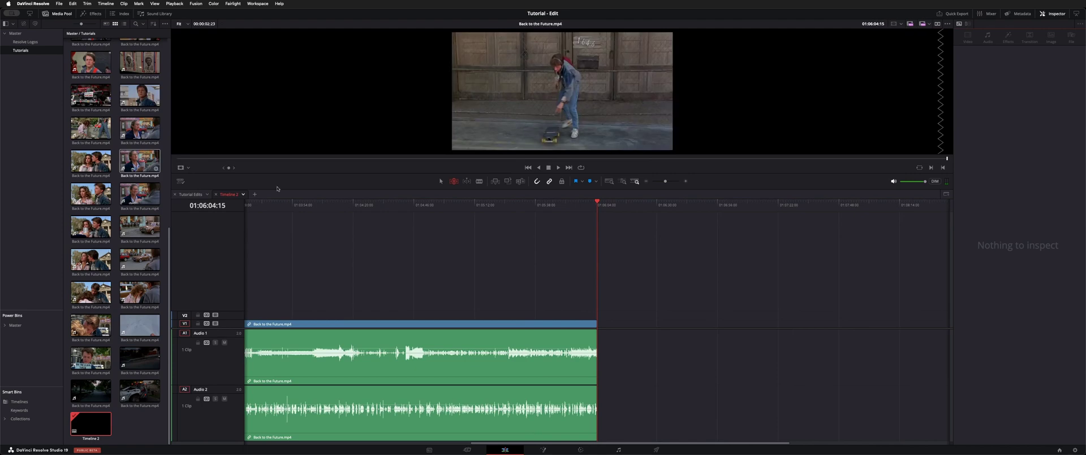
key("shift+z")
left_click(317, 207)
key("super+minus")
key("super+minus")
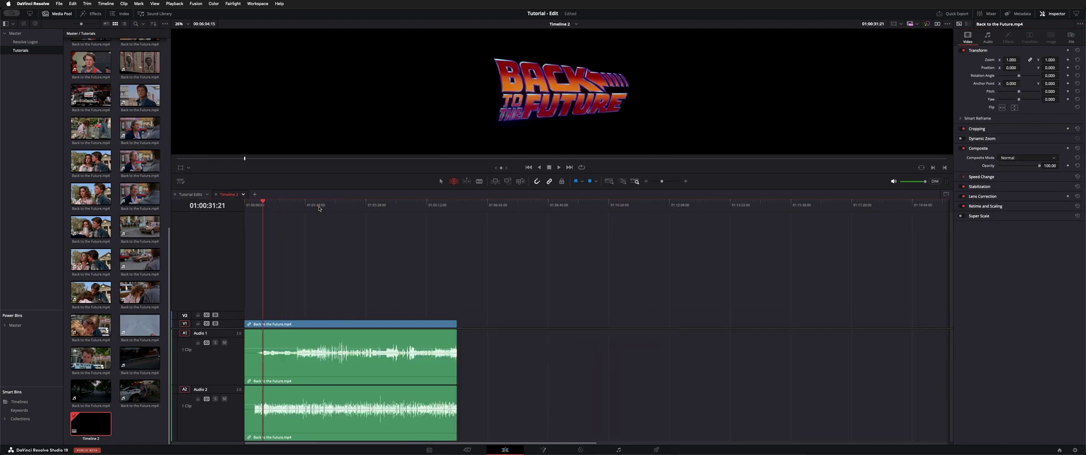
key("super+equal")
Start Timeline > Detect Scene Cuts on Timeline 2, then cancel it
left_click(107, 6)
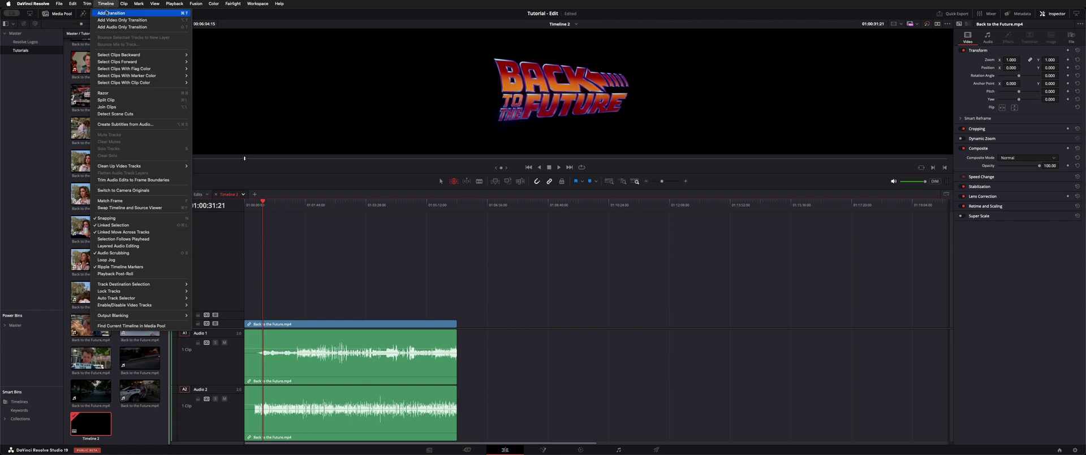
left_click(136, 116)
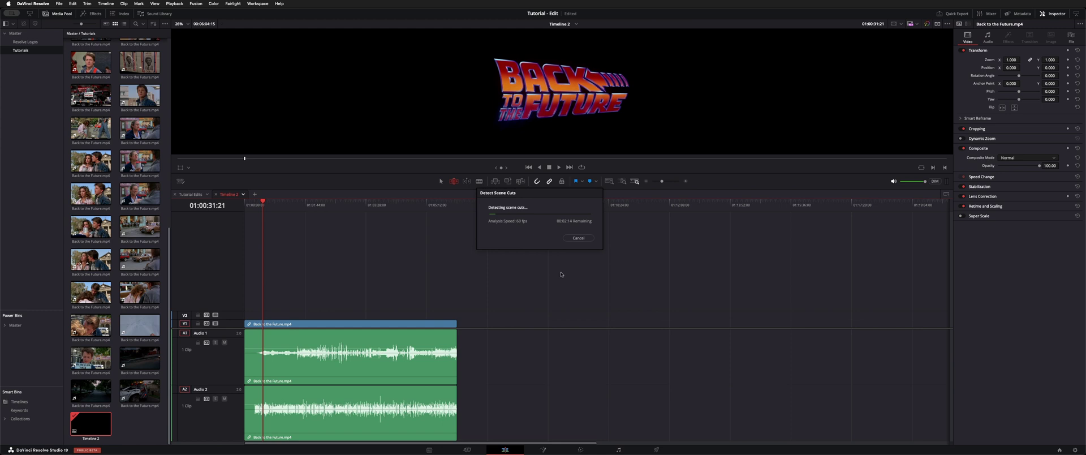
left_click(579, 238)
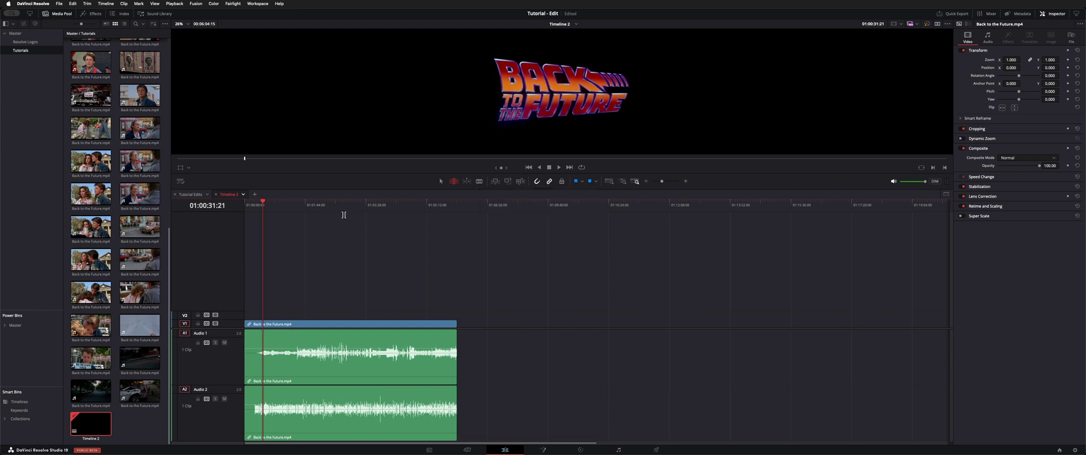